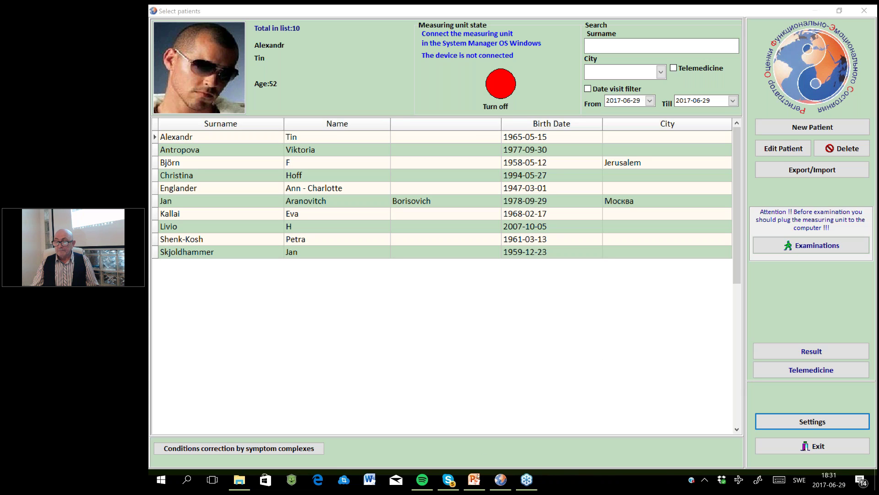
Bring the ROFES diagnostics presentation to the front in PowerPoint and start its slide show.
{"action": "mouse_move", "coordinate": [477, 479]}
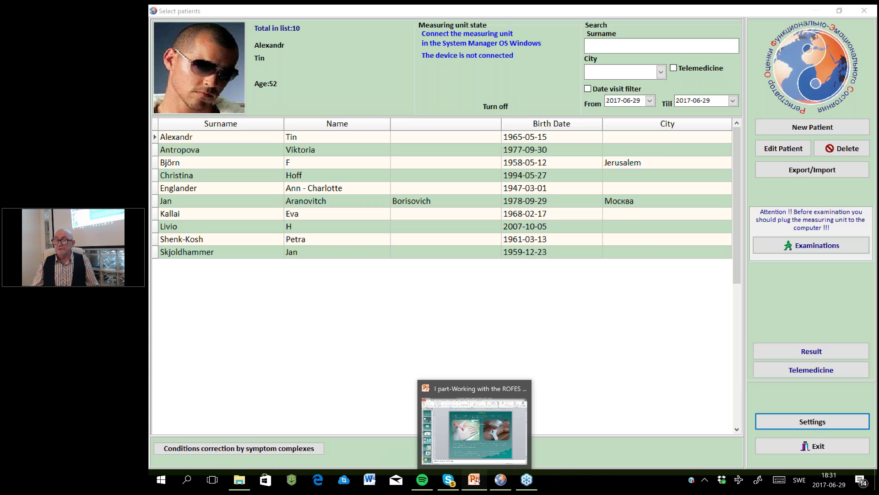
{"action": "left_click", "coordinate": [477, 480]}
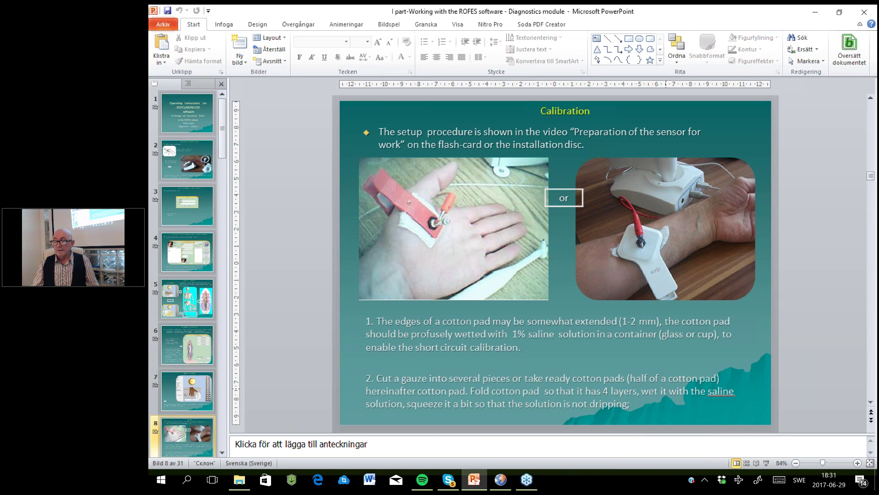
{"action": "left_click", "coordinate": [767, 463]}
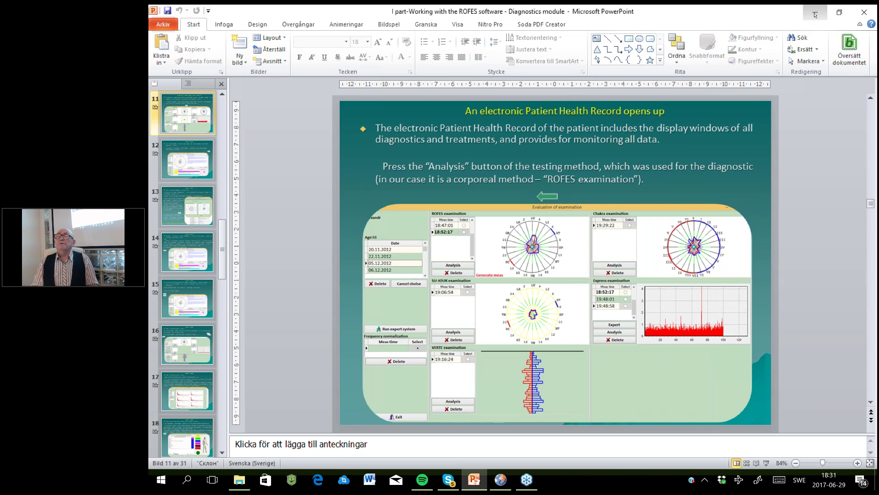
Minimize PowerPoint to reveal the ROFES Select patients list.
{"action": "left_click", "coordinate": [814, 15]}
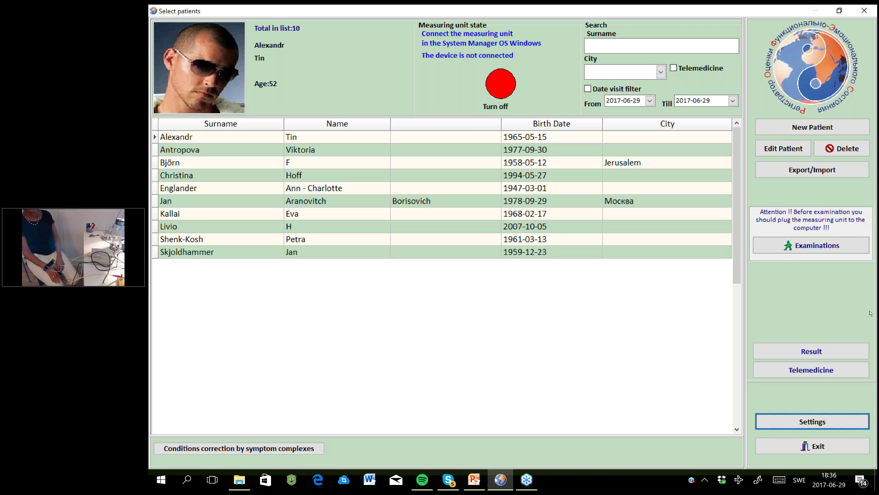
Open Examinations for the selected patient and choose Start MONICOR.
{"action": "left_click", "coordinate": [839, 247]}
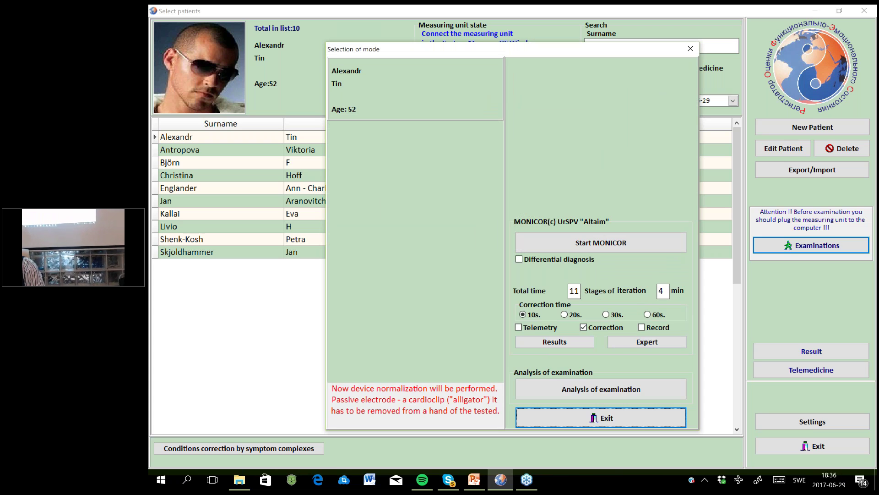
{"action": "left_click", "coordinate": [519, 259]}
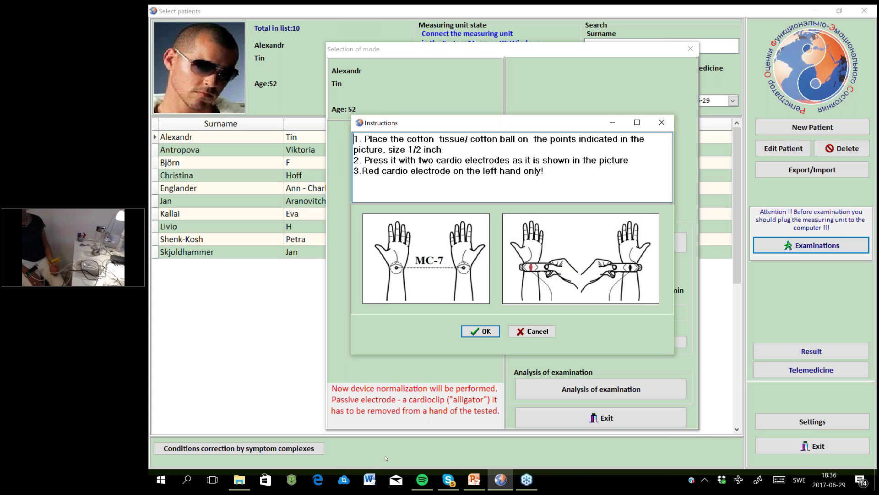
Accept the electrode instructions, dismiss the device-not-ready warning, and exit the evaluation process.
{"action": "left_click", "coordinate": [473, 333]}
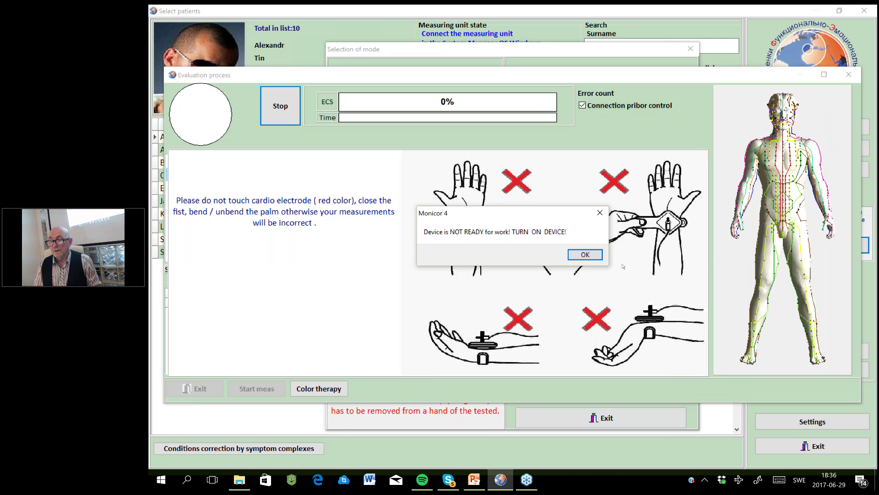
{"action": "left_click", "coordinate": [584, 255]}
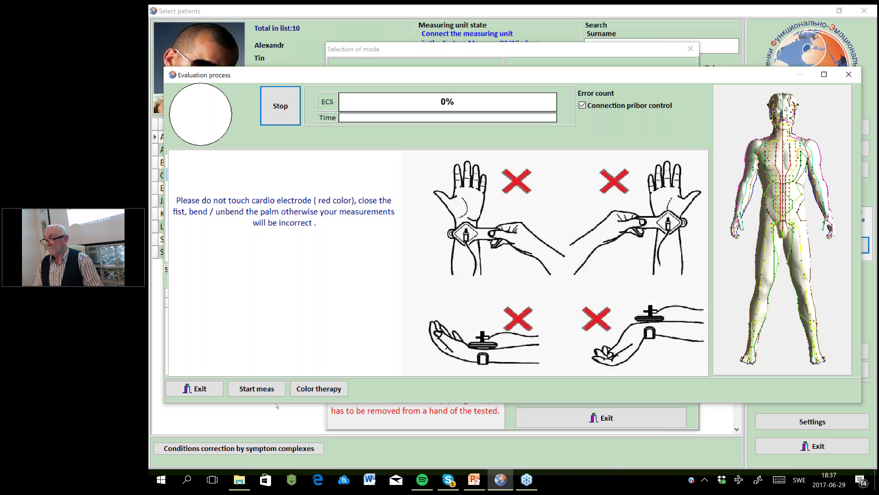
{"action": "left_click", "coordinate": [192, 388]}
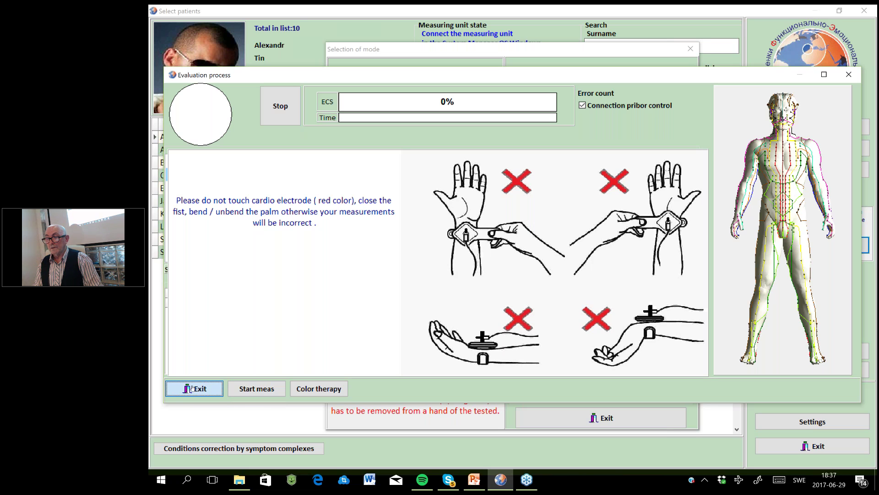
Retry the MONICOR measurement twice, dismissing each not-ready warning, then close the mode selection dialog.
{"action": "left_click", "coordinate": [191, 388]}
{"action": "left_click", "coordinate": [606, 243]}
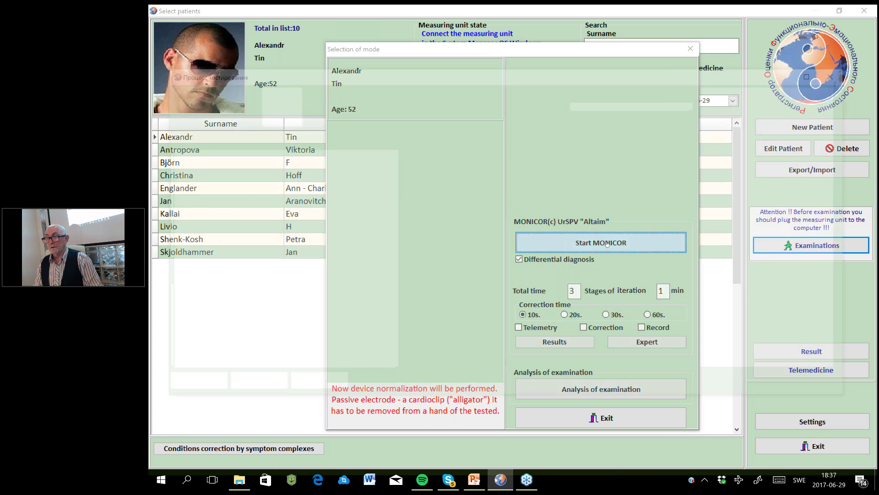
{"action": "left_click", "coordinate": [586, 255]}
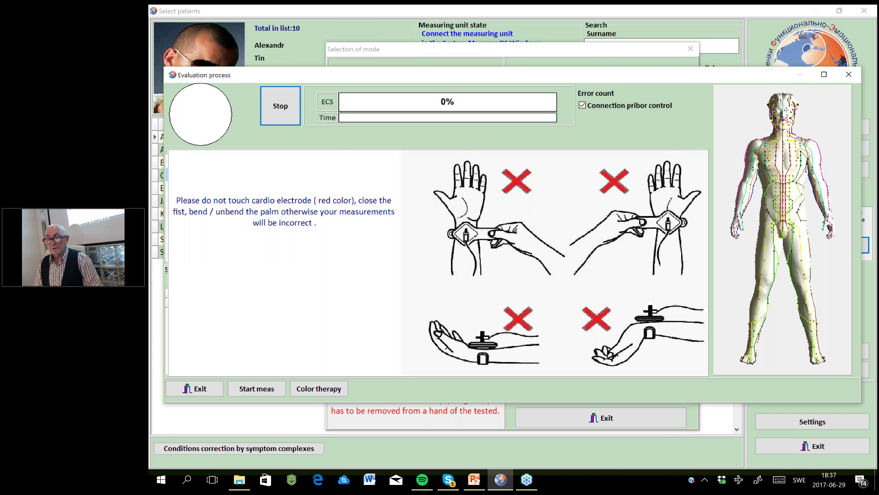
{"action": "left_click", "coordinate": [198, 389]}
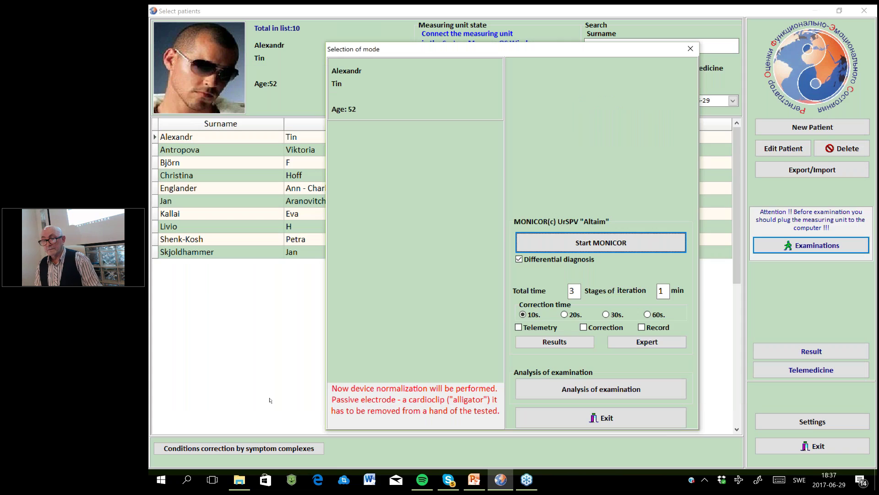
{"action": "left_click", "coordinate": [603, 244]}
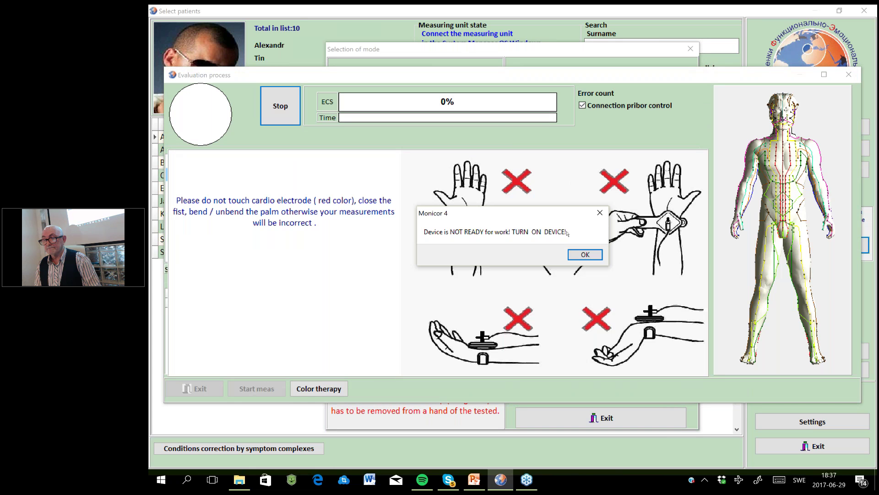
{"action": "left_click", "coordinate": [580, 254]}
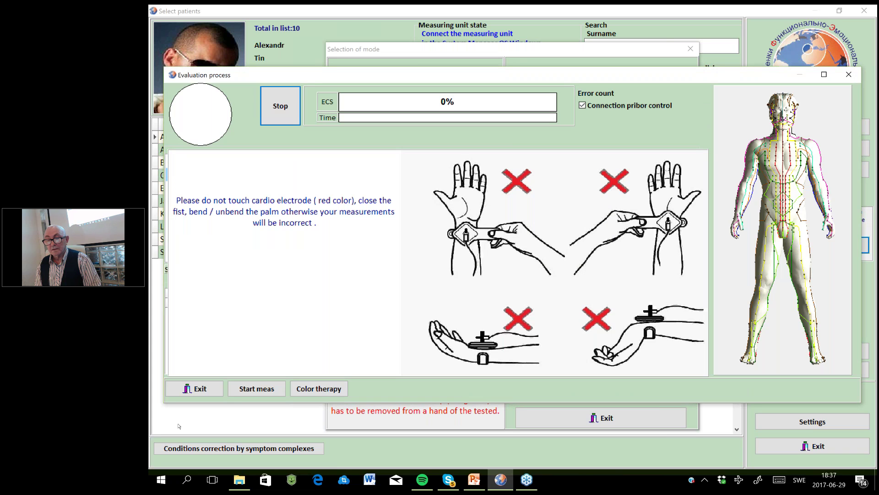
{"action": "left_click", "coordinate": [205, 388]}
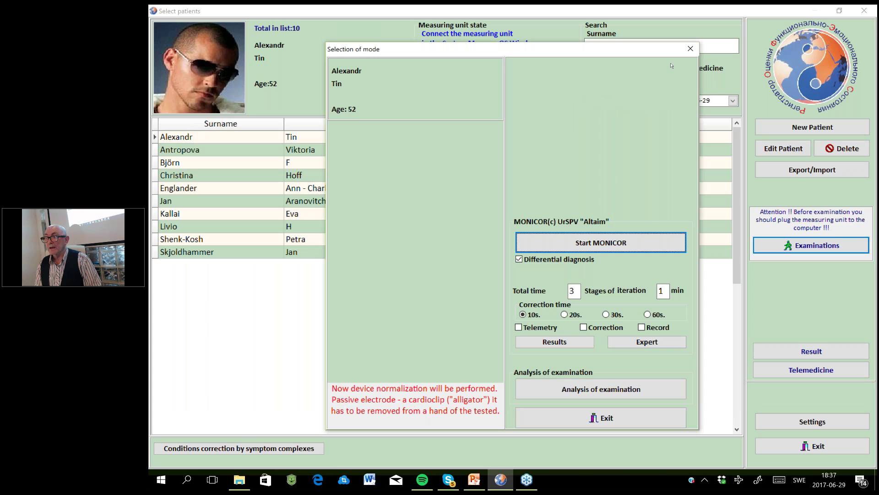
{"action": "left_click", "coordinate": [692, 49]}
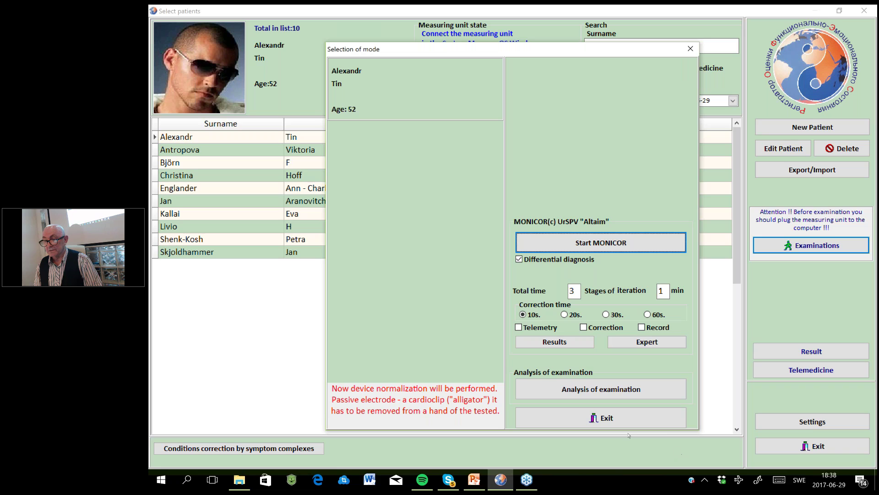
Exit mode selection, open the current patient's details for editing, and select the surname.
{"action": "left_click", "coordinate": [621, 420]}
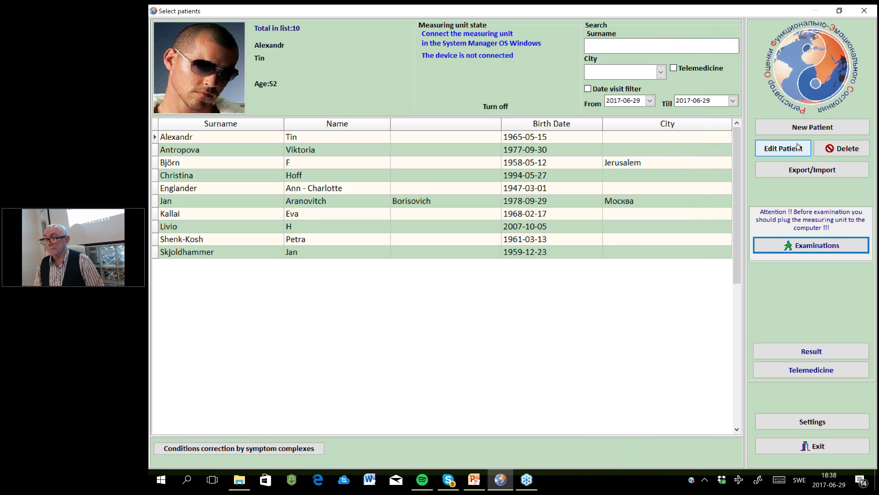
{"action": "left_click", "coordinate": [784, 149]}
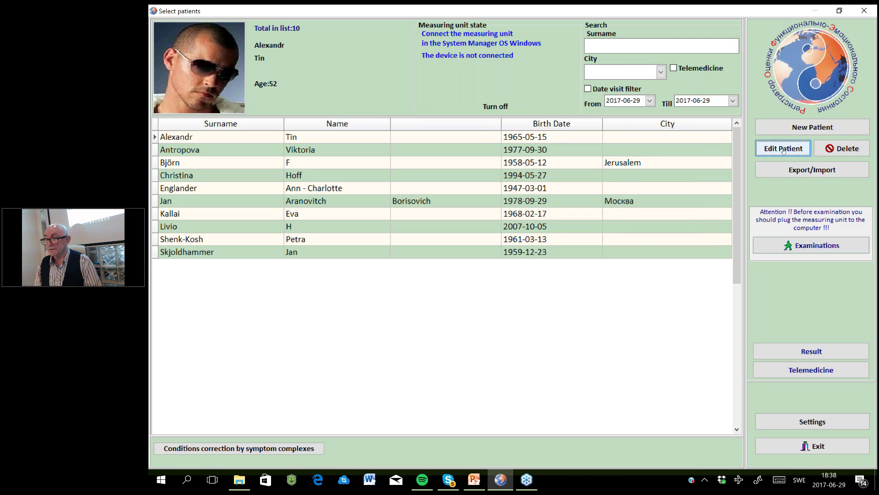
{"action": "left_click_drag", "start_coordinate": [447, 89], "coordinate": [395, 91]}
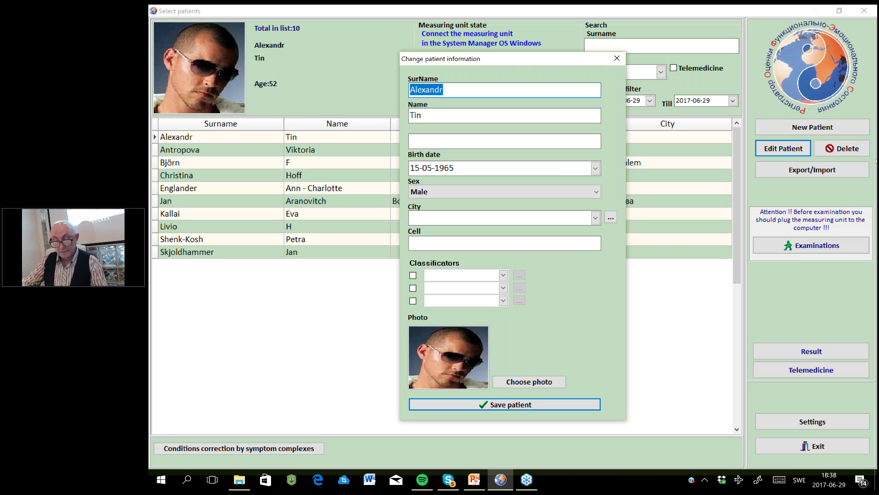
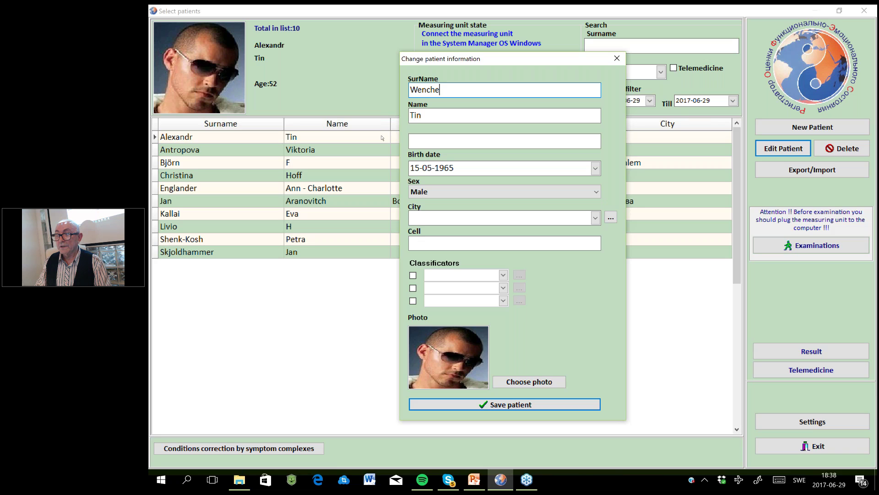
Type the new patient's surname and first name over the old ones.
{"action": "key", "text": "Tab"}
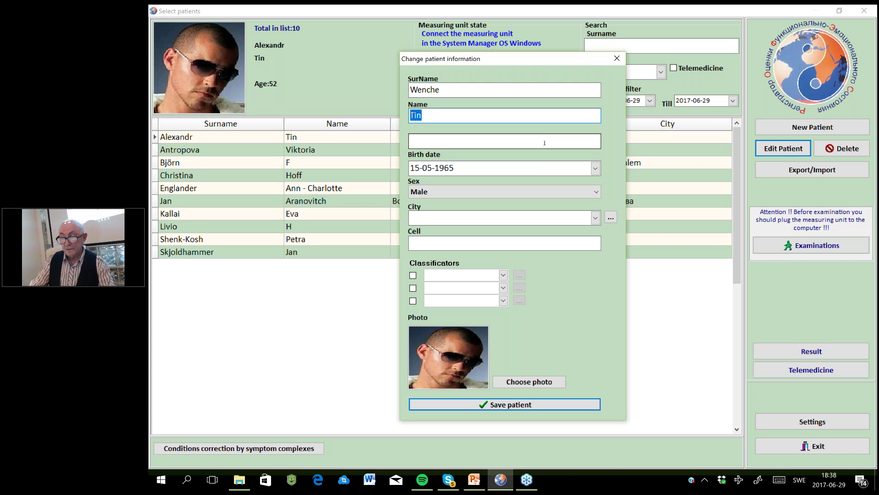
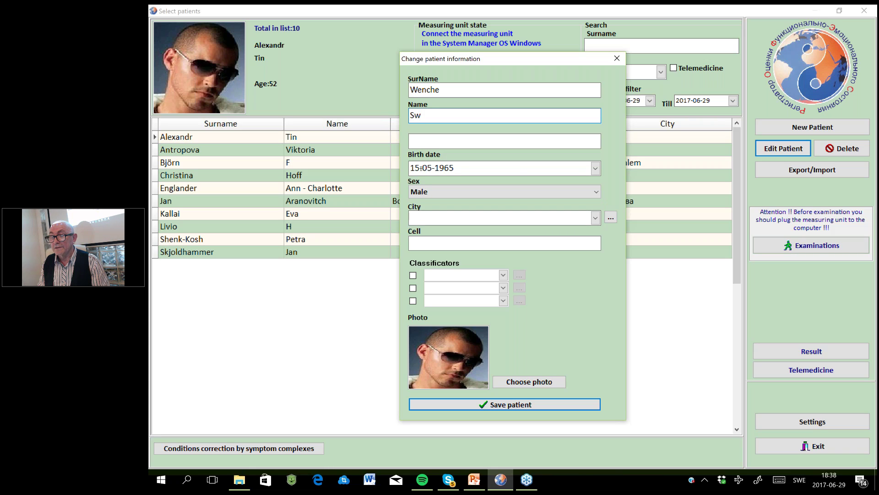
Re-enter the birth date as 10-02-151 and keep the sex as Male.
{"action": "left_click", "coordinate": [437, 168]}
{"action": "left_click", "coordinate": [417, 168]}
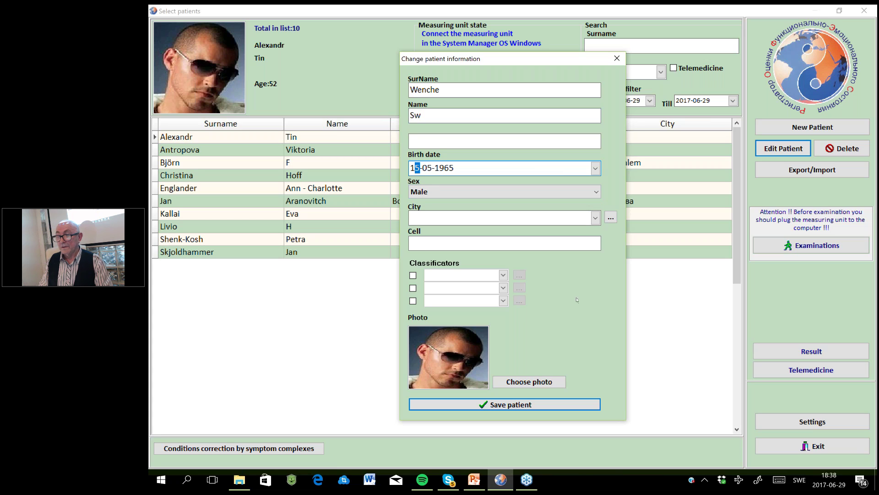
{"action": "key", "text": "Delete"}
{"action": "key", "text": "BackSpace"}
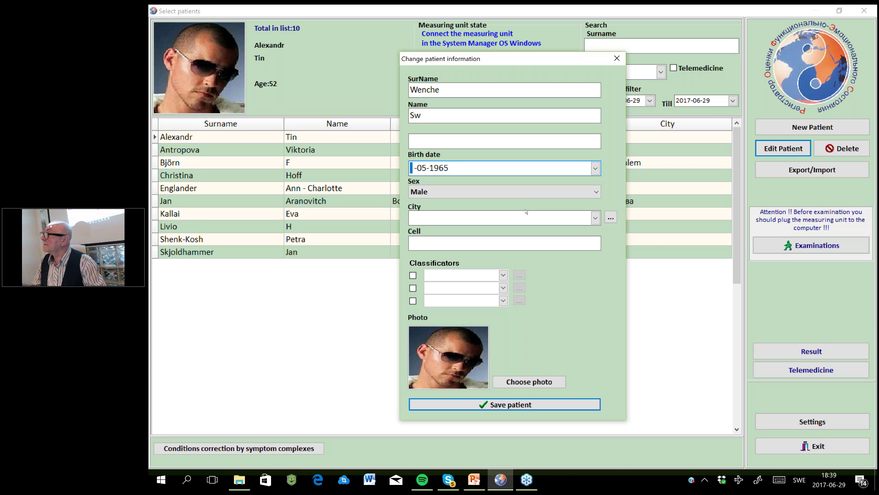
{"action": "type", "text": "1"}
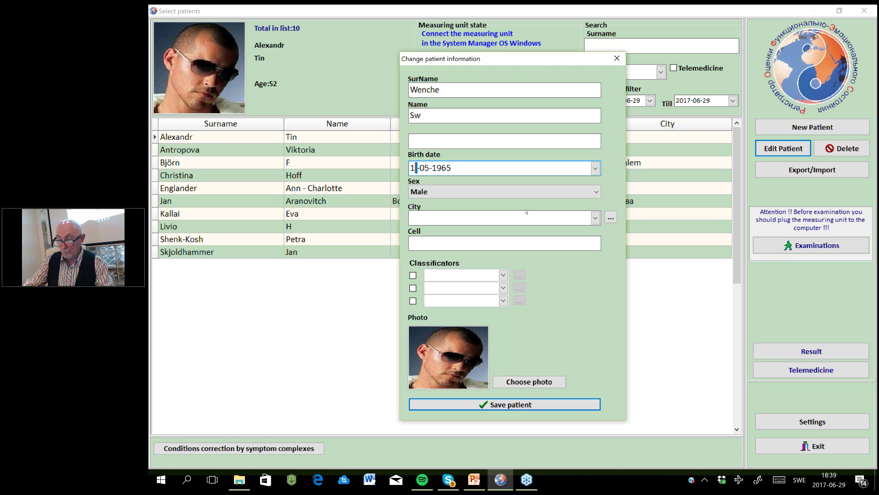
{"action": "type", "text": "0-"}
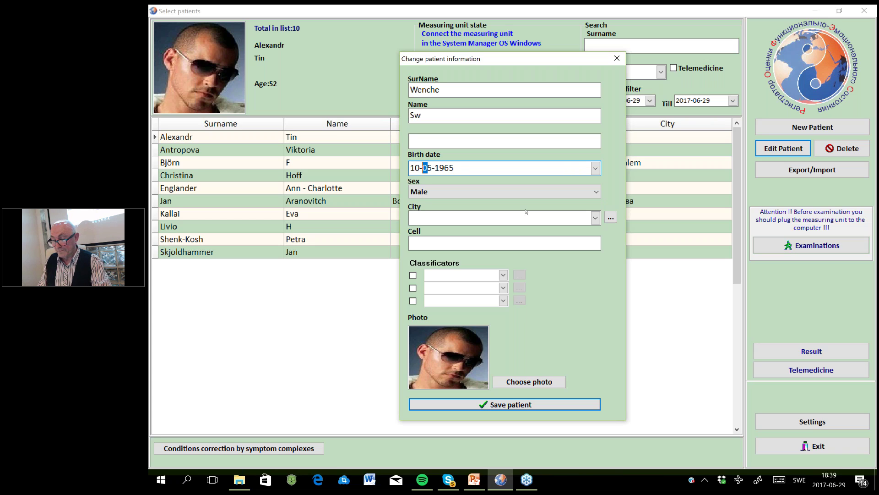
{"action": "type", "text": "02-"}
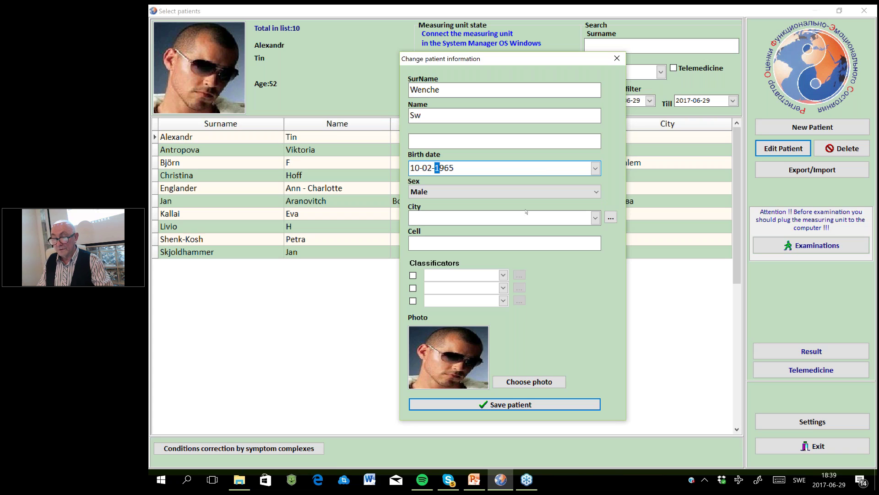
{"action": "type", "text": "1"}
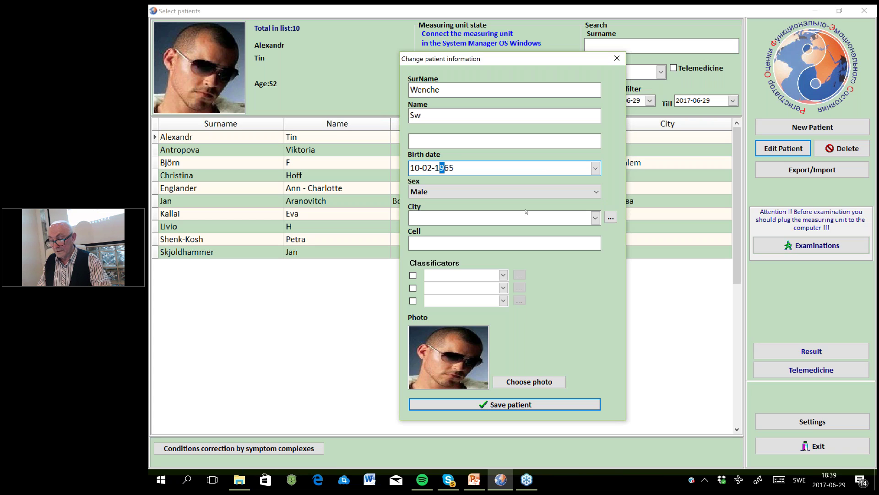
{"action": "type", "text": "51"}
{"action": "left_click", "coordinate": [486, 192]}
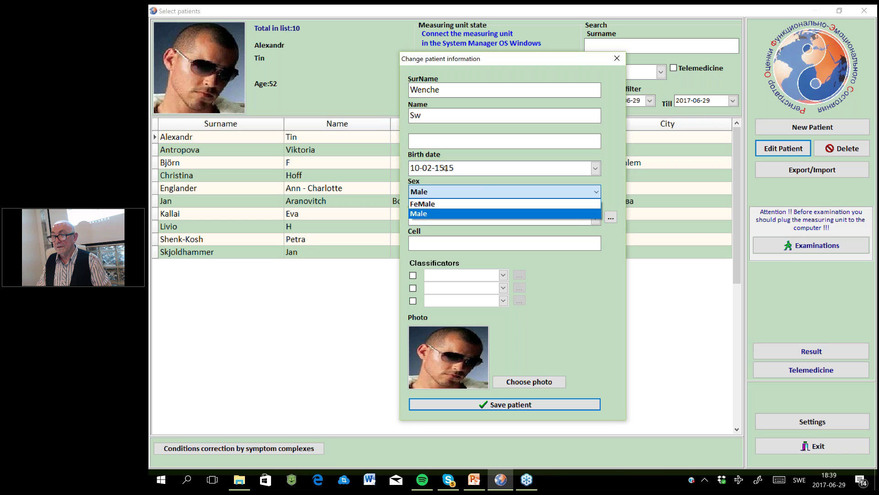
{"action": "left_click", "coordinate": [499, 213]}
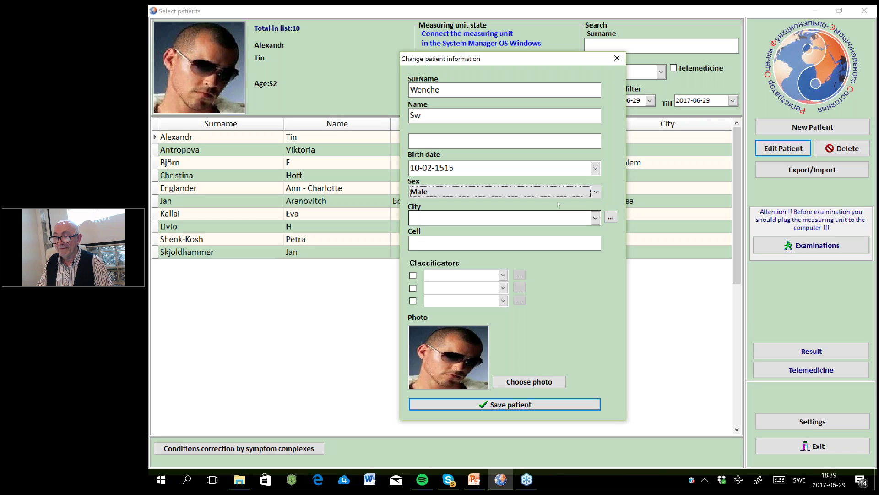
Fix the month and year digits so the birth date reads 10-02-1951.
{"action": "left_click", "coordinate": [444, 167]}
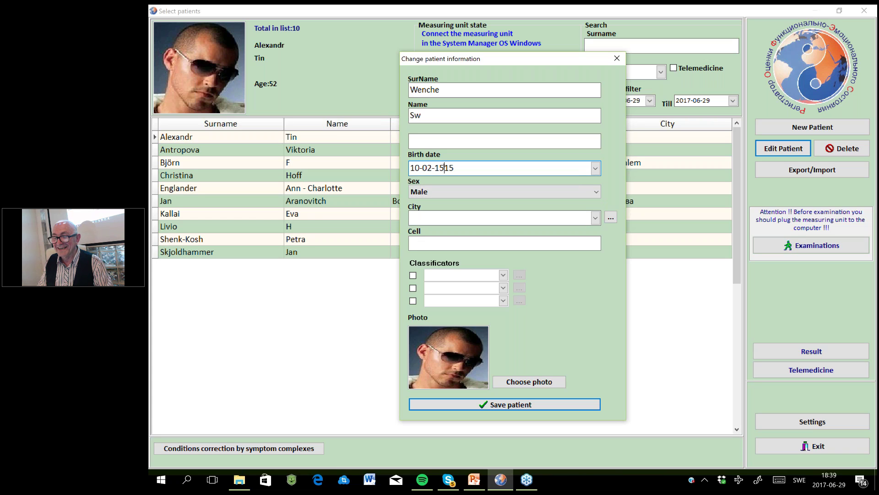
{"action": "key", "text": "Left"}
{"action": "key", "text": "Left"}
{"action": "key", "text": "Right"}
{"action": "key", "text": "Right"}
{"action": "key", "text": "BackSpace"}
{"action": "key", "text": "BackSpace"}
{"action": "key", "text": "BackSpace"}
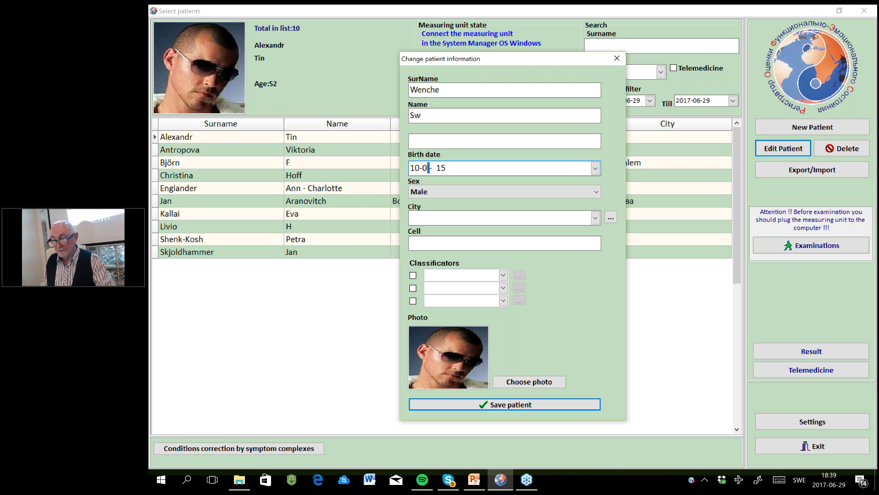
{"action": "type", "text": "2"}
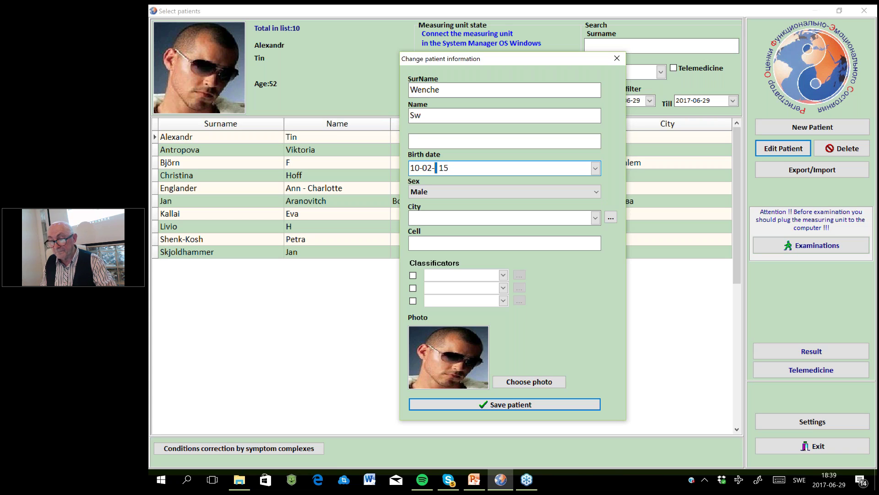
{"action": "left_click", "coordinate": [440, 169]}
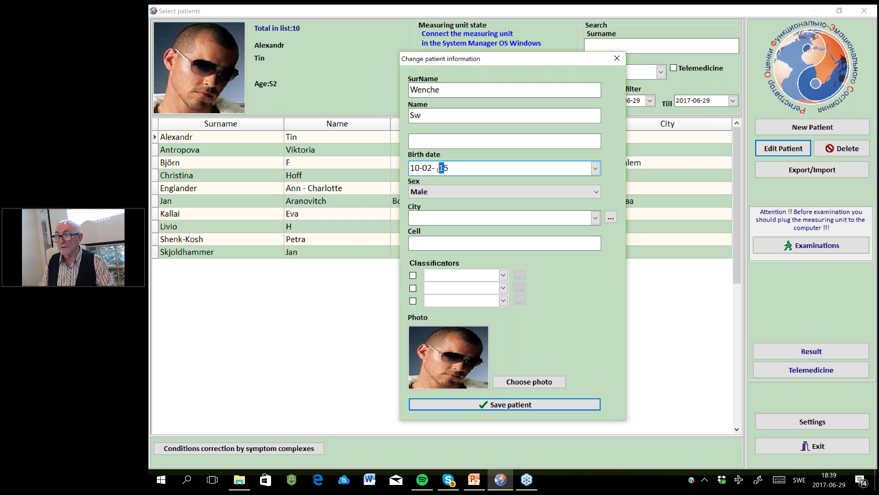
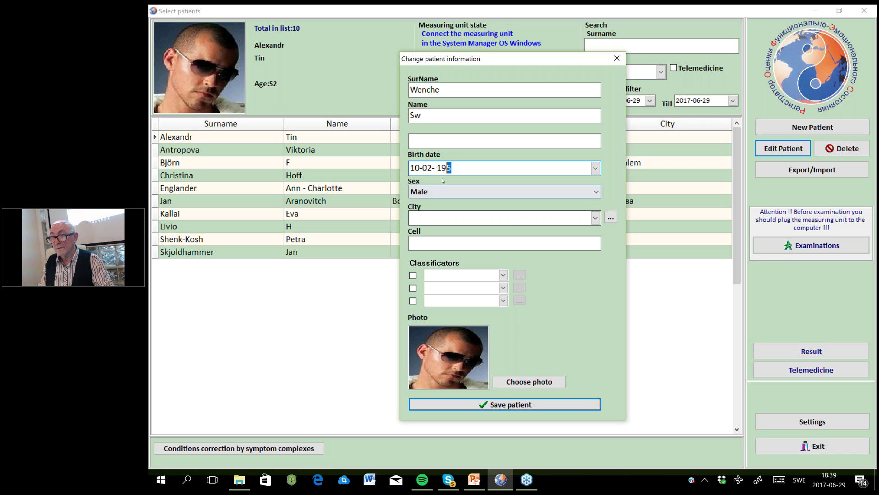
{"action": "key", "text": "Left"}
{"action": "key", "text": "Left"}
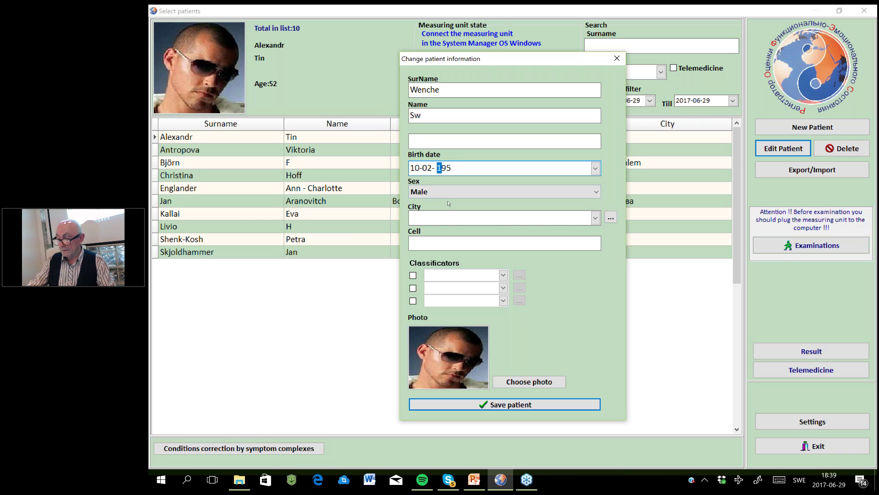
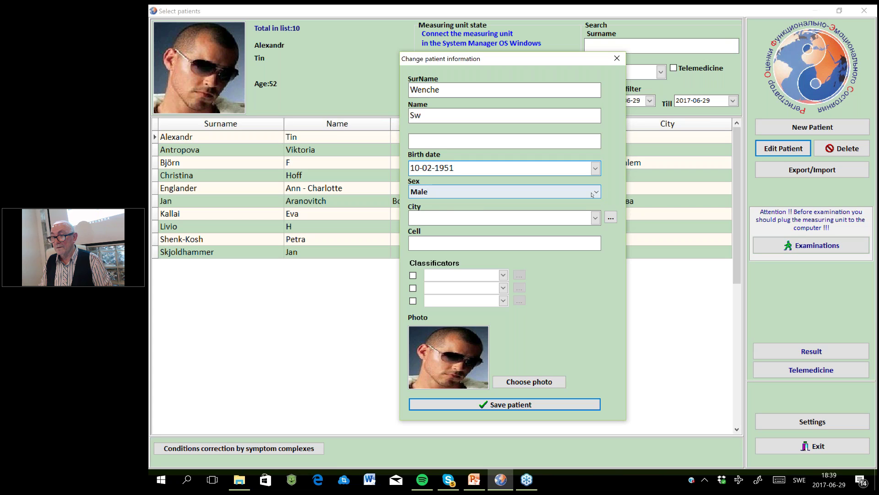
Set the patient's sex to FeMale and save the patient record.
{"action": "left_click", "coordinate": [593, 193]}
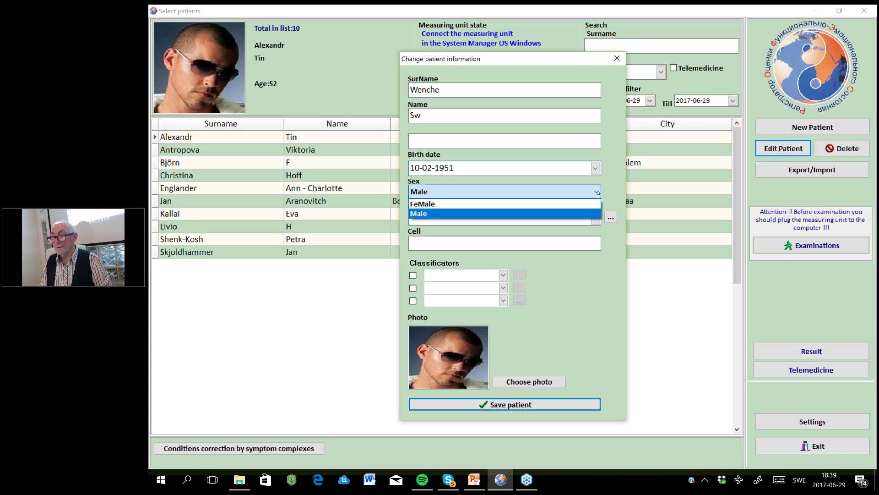
{"action": "left_click", "coordinate": [578, 204]}
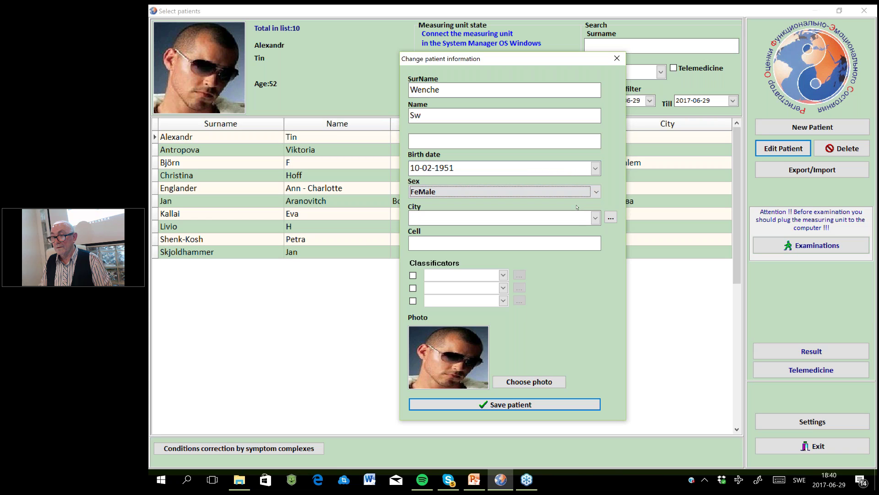
{"action": "left_click", "coordinate": [492, 405]}
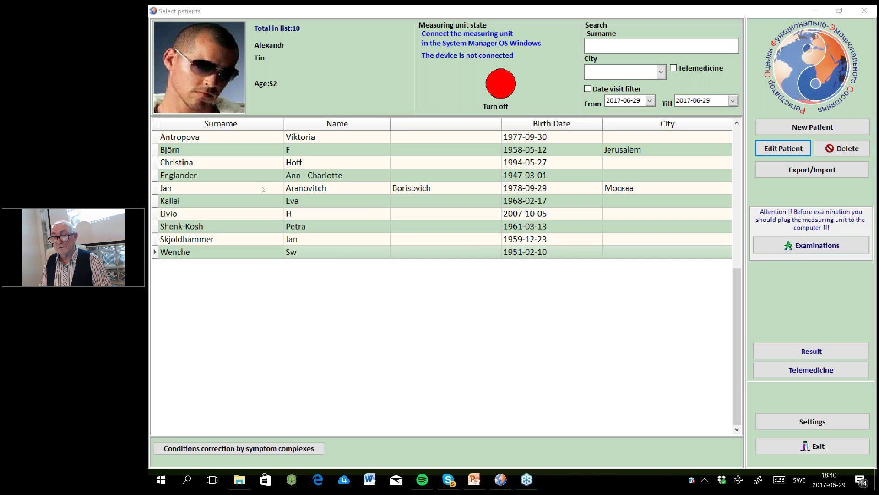
Open the updated patient's Evaluation of examination history from the patient list.
{"action": "double_click", "coordinate": [220, 252]}
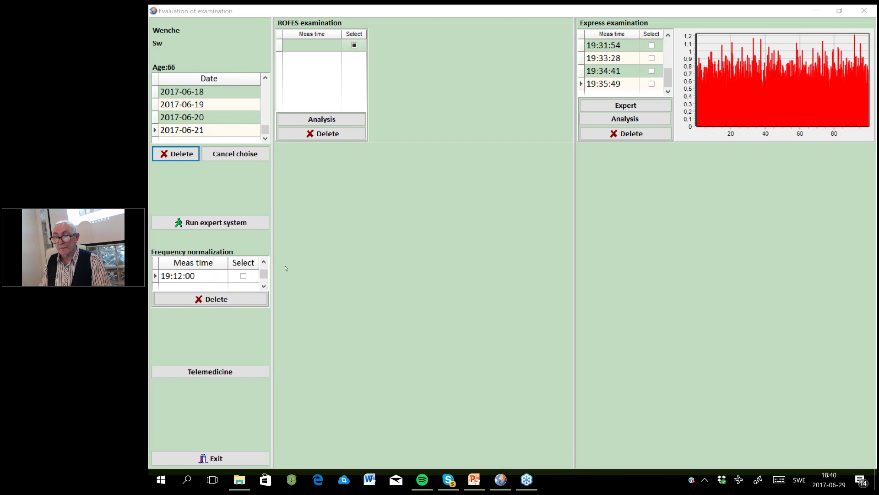
{"action": "left_click", "coordinate": [202, 459]}
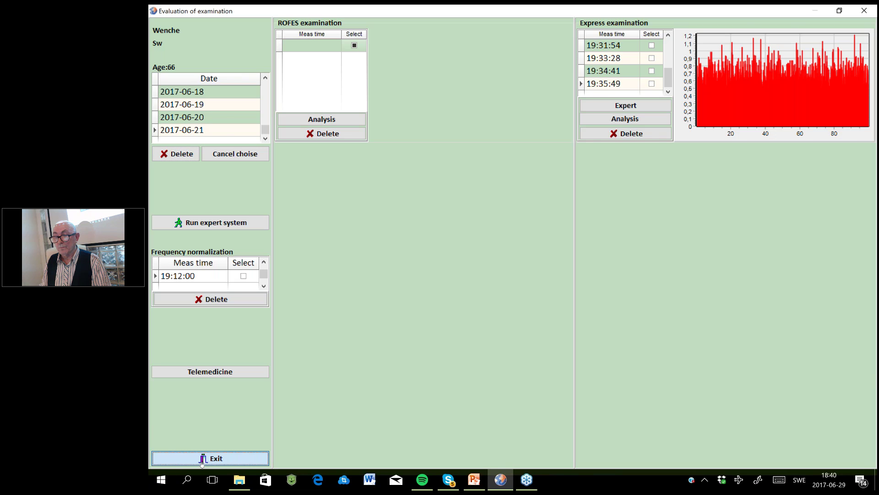
Exit the history, start a new examination with Differential diagnosis ticked, and accept the instructions.
{"action": "left_click", "coordinate": [201, 459]}
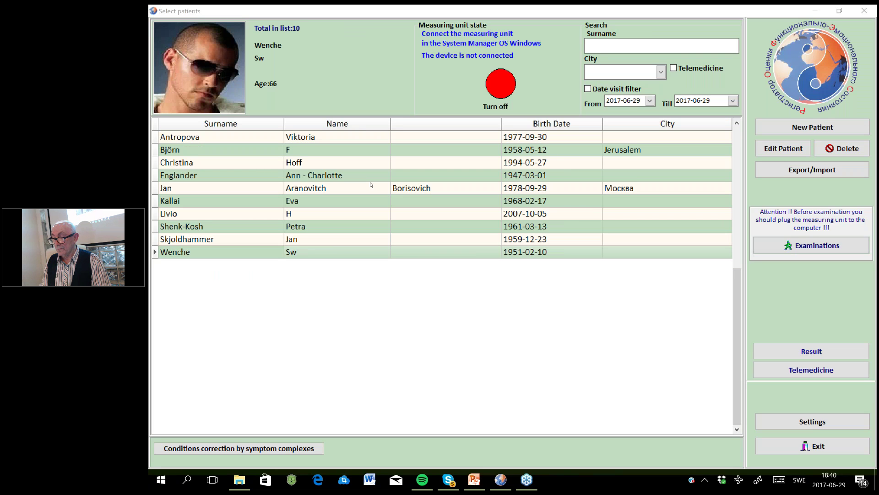
{"action": "left_click", "coordinate": [818, 246]}
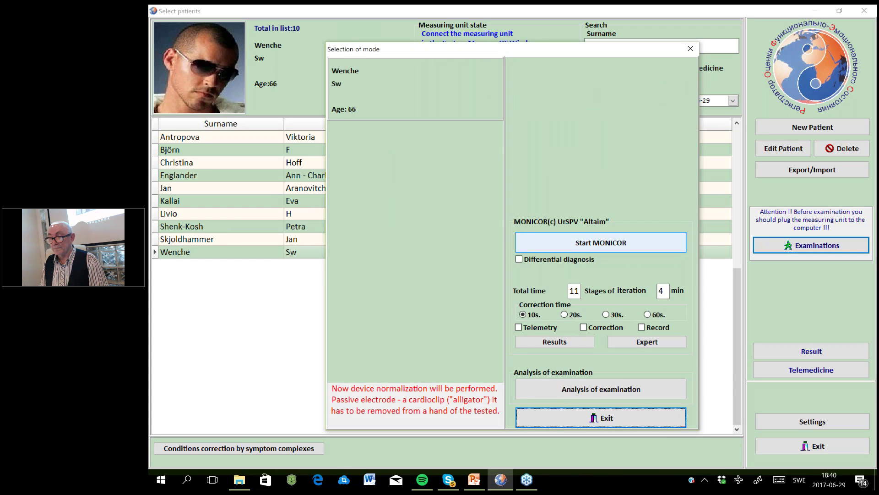
{"action": "left_click", "coordinate": [520, 260]}
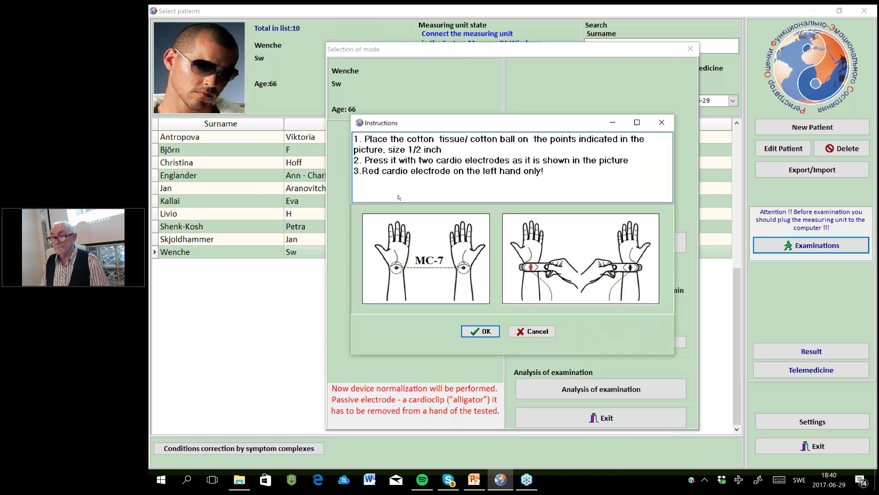
{"action": "left_click", "coordinate": [480, 331]}
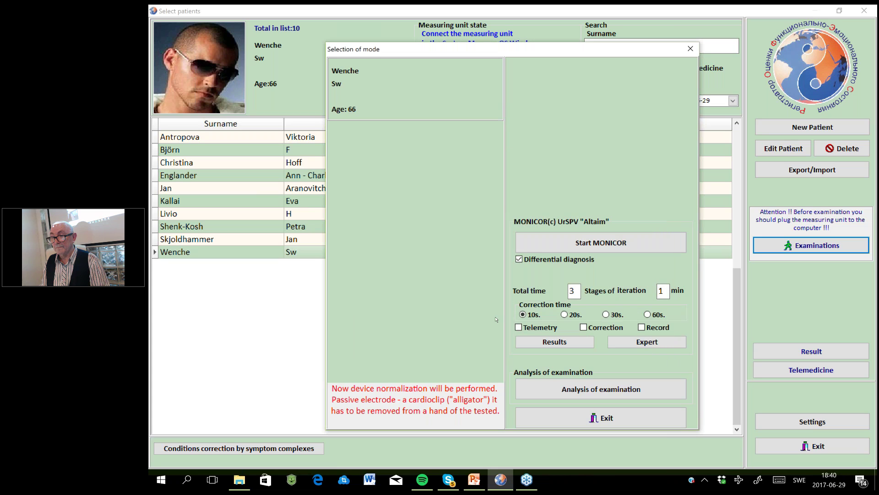
Try the MONICOR measurement, dismiss the device-not-ready warning, and exit both windows back to the patient list.
{"action": "left_click", "coordinate": [605, 246]}
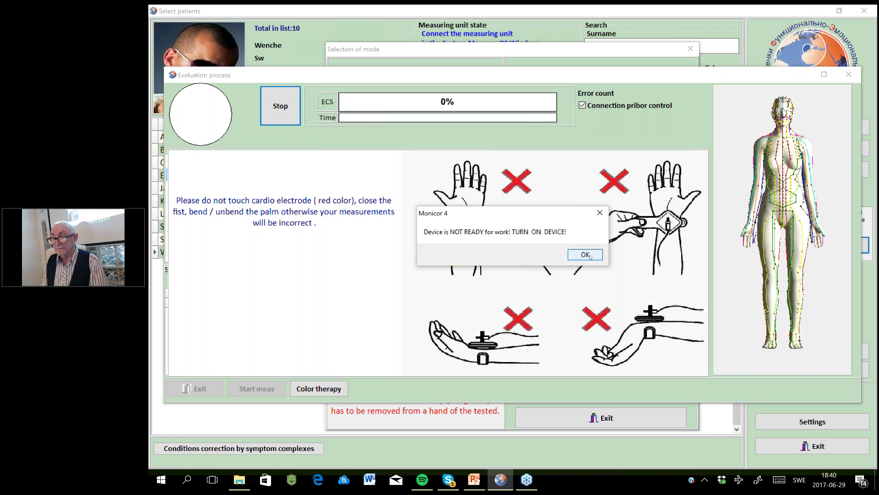
{"action": "left_click", "coordinate": [590, 256]}
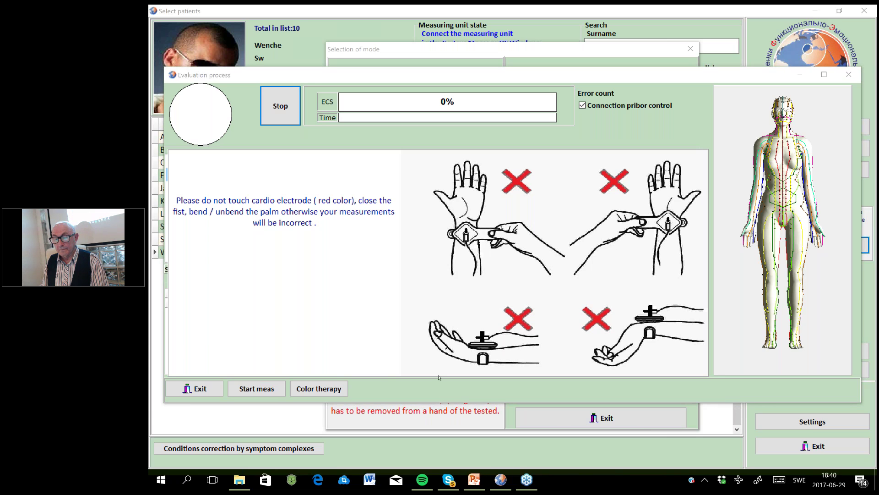
{"action": "left_click", "coordinate": [198, 384]}
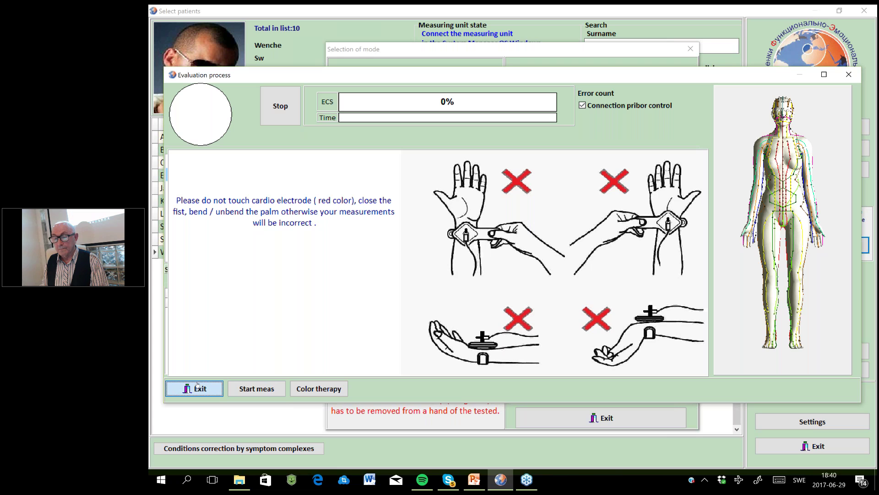
{"action": "left_click", "coordinate": [198, 386]}
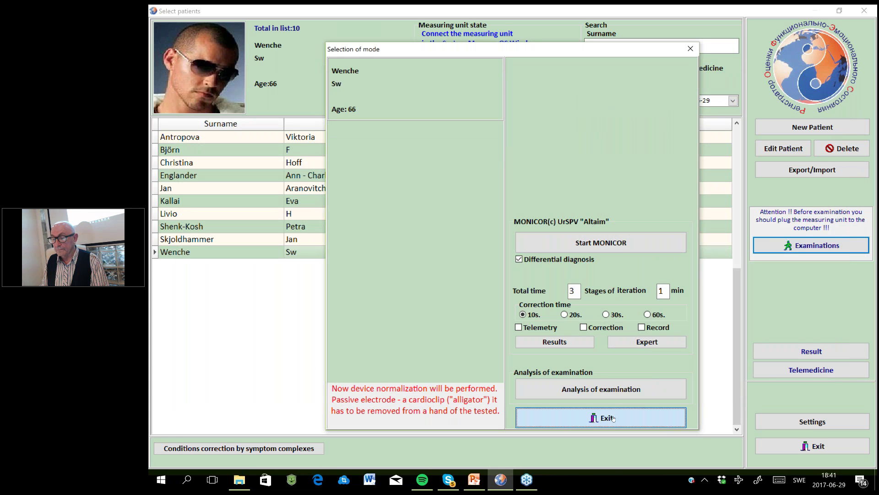
{"action": "left_click", "coordinate": [614, 418]}
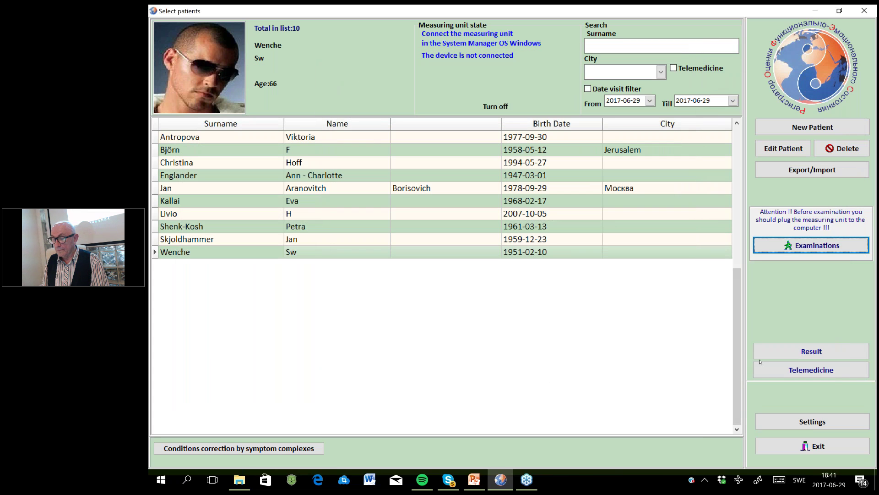
{"action": "left_click", "coordinate": [826, 447]}
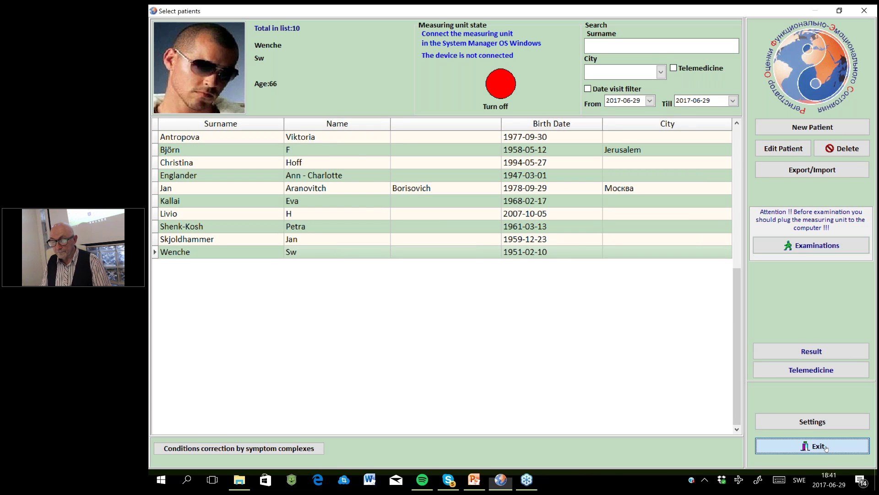
Quit ROFES, relaunch the MONICOR shortcut with Kör som administratör, and enter the login user name.
{"action": "left_click", "coordinate": [827, 447]}
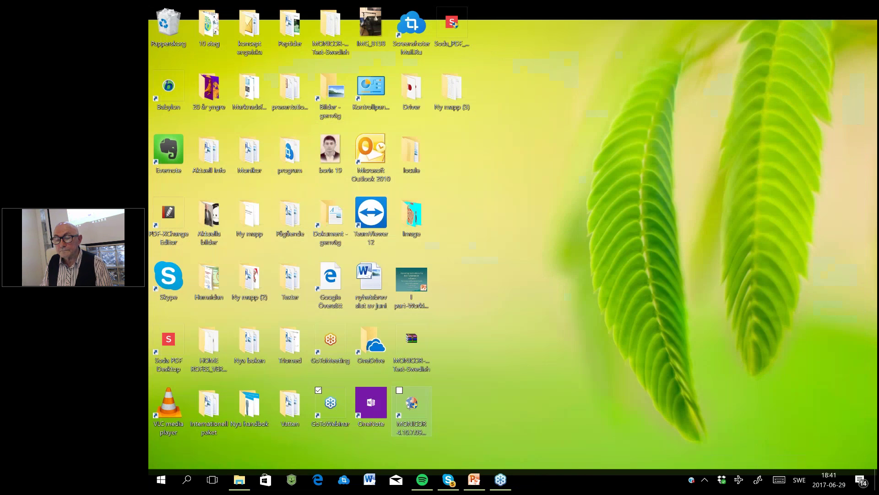
{"action": "right_click", "coordinate": [407, 403]}
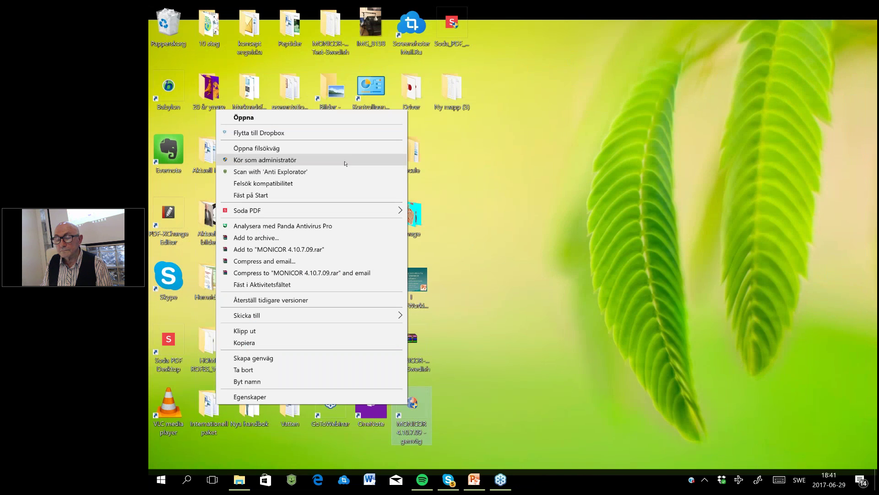
{"action": "left_click", "coordinate": [345, 161]}
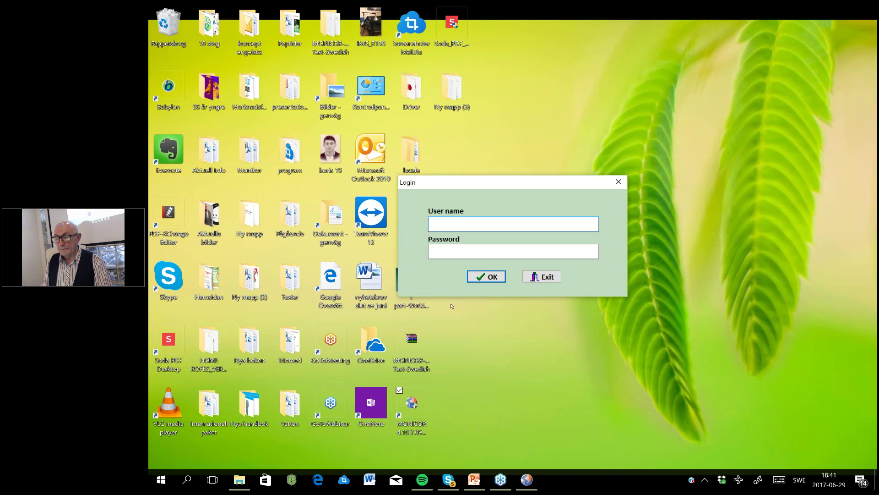
{"action": "type", "text": "Al"}
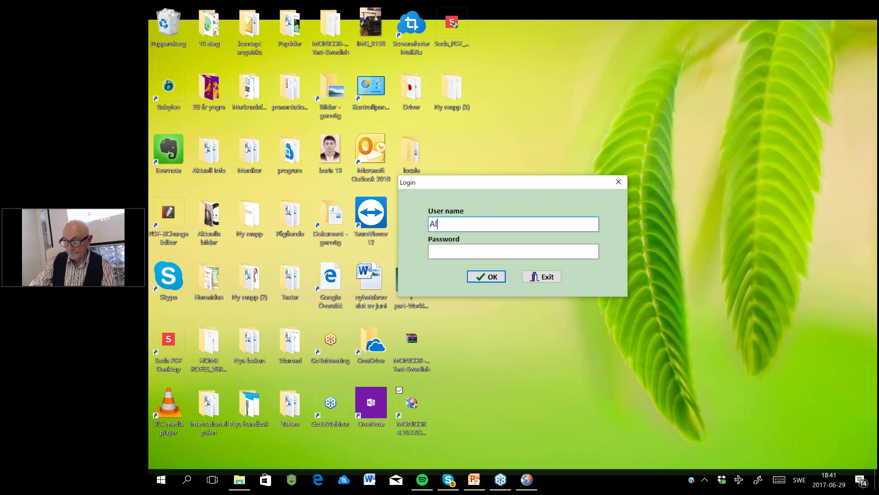
{"action": "type", "text": "taim"}
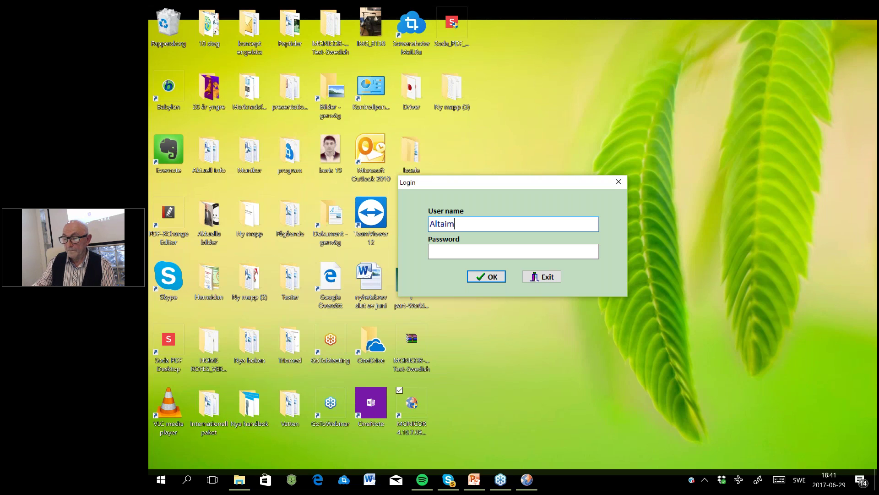
{"action": "key", "text": "Tab"}
Enter the account password, confirm the login, and dismiss the VERSION notice.
{"action": "left_click", "coordinate": [469, 277]}
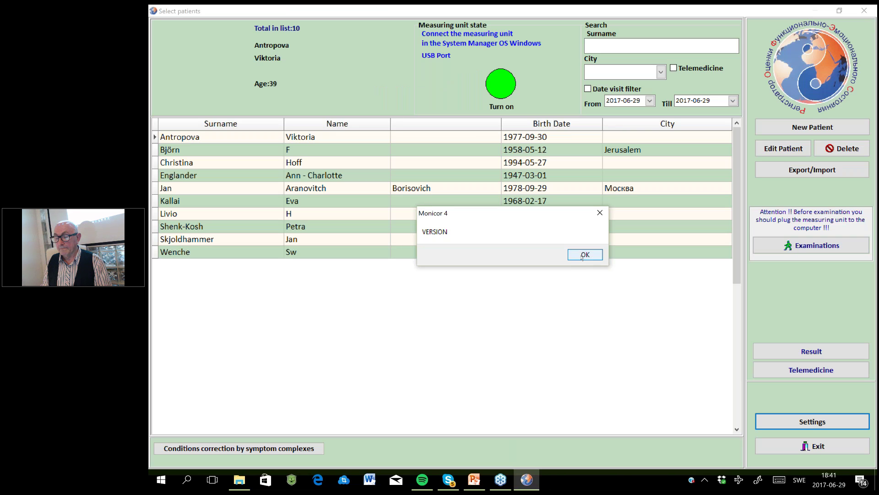
{"action": "left_click", "coordinate": [582, 255]}
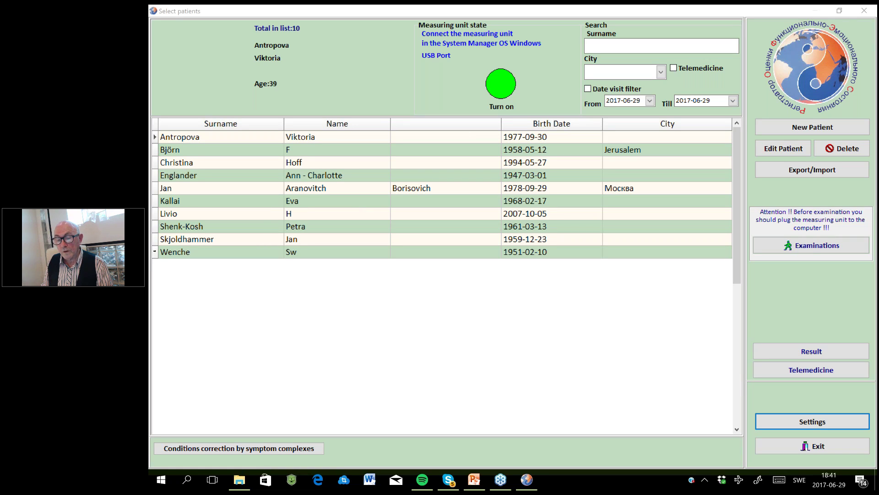
Select the last patient in the list and briefly review her examination records.
{"action": "left_click", "coordinate": [183, 251]}
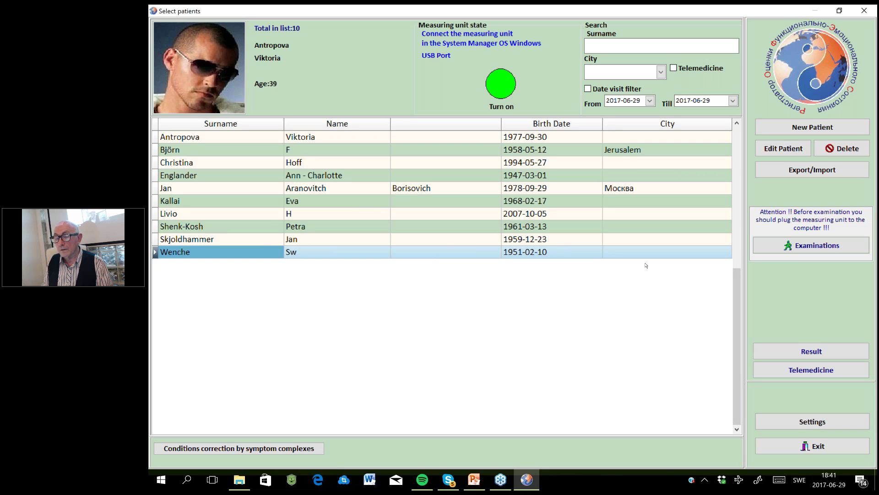
{"action": "double_click", "coordinate": [252, 249]}
{"action": "left_click", "coordinate": [206, 460]}
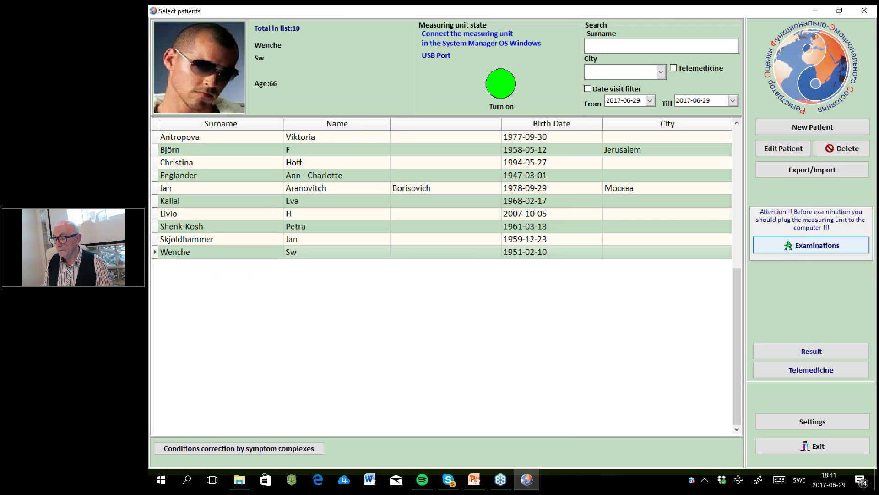
Start a new examination, letting device normalization run until mode selection shows 11 minutes and 4 stages.
{"action": "left_click", "coordinate": [811, 246]}
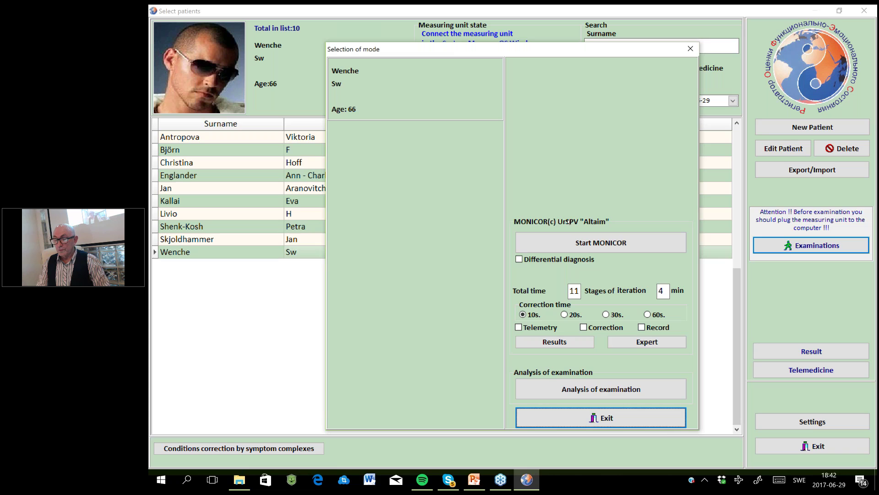
Start MONICOR, acknowledge the electrode-placement instructions, and launch the measurement process.
{"action": "left_click", "coordinate": [521, 260]}
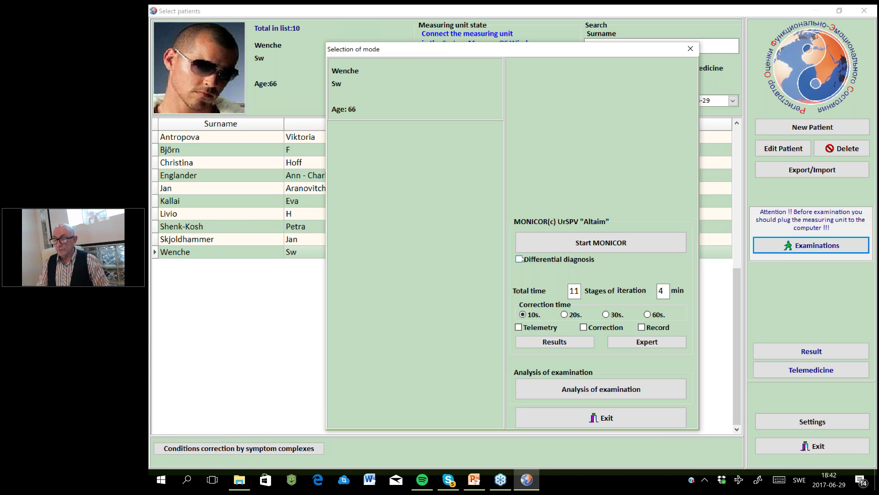
{"action": "left_click", "coordinate": [540, 243]}
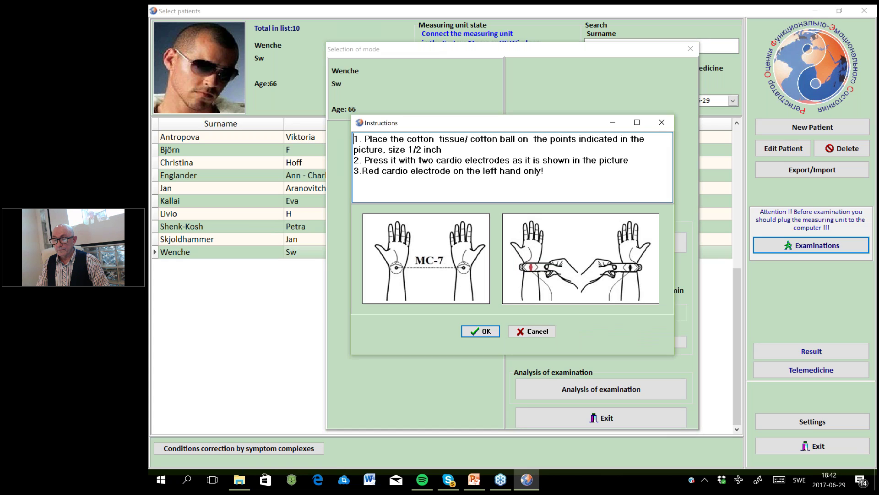
{"action": "left_click", "coordinate": [482, 332]}
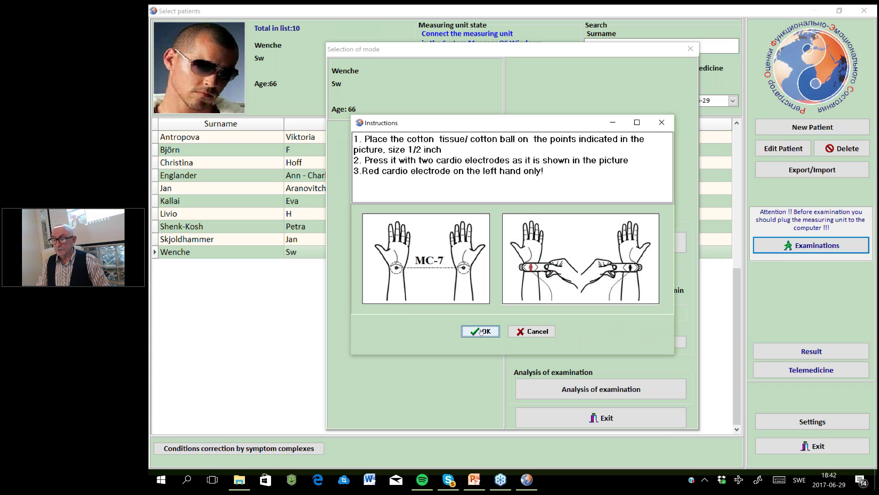
{"action": "left_click", "coordinate": [603, 244]}
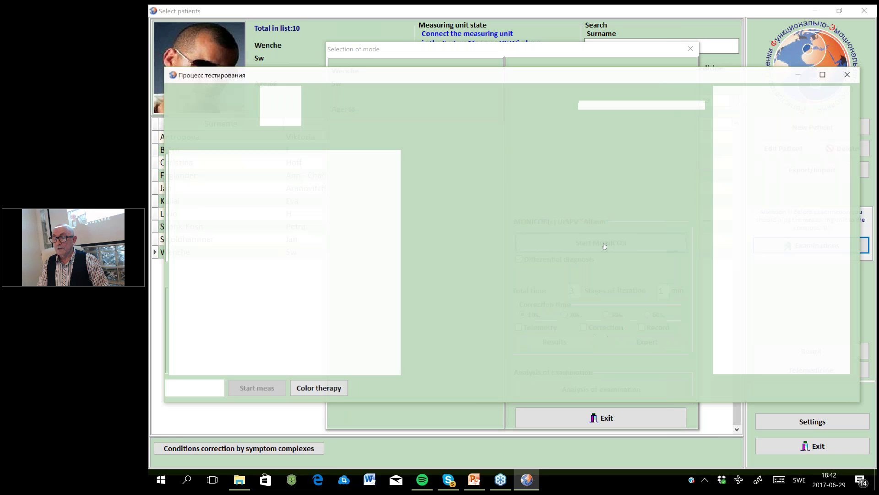